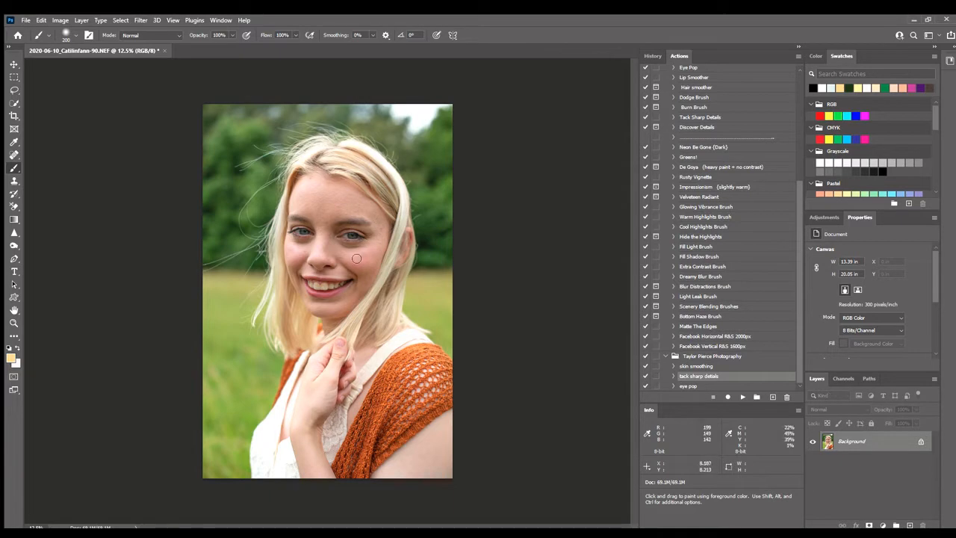
Duplicate the Background layer twice.
scroll(357, 259, up, 2)
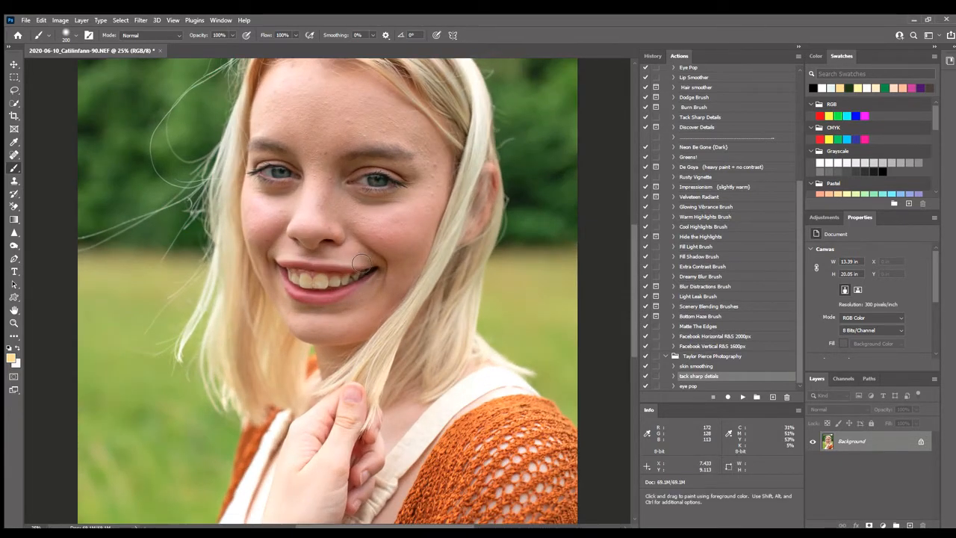
scroll(334, 396, up, 3)
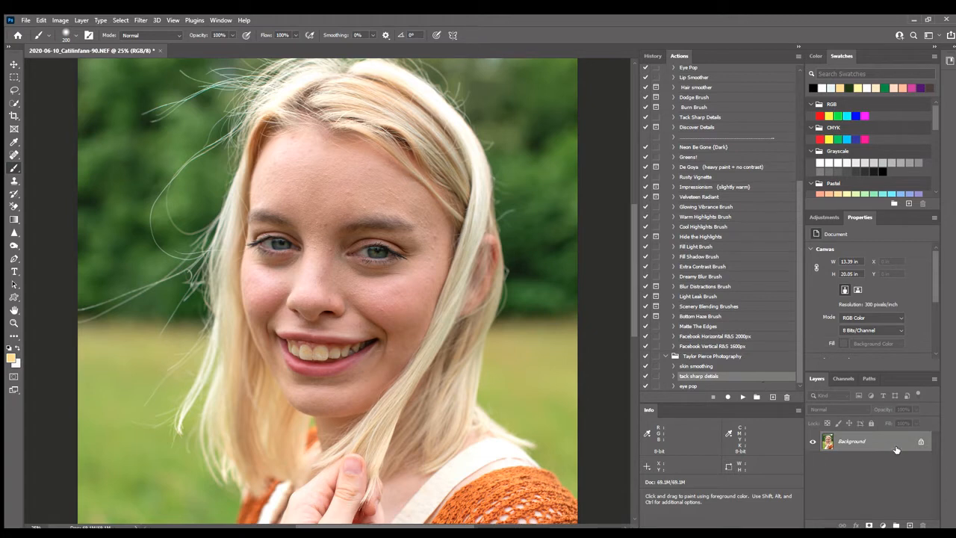
drag(889, 437, 909, 525)
drag(906, 442, 910, 525)
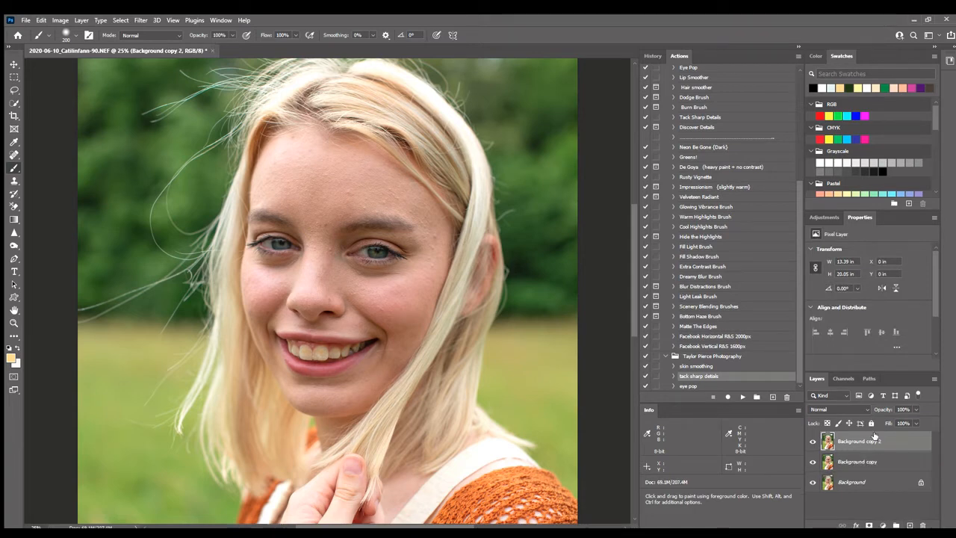
Rename the top copy as vivd and invert it with its blend mode set to Vivid Light.
double_click(877, 441)
text(vivid)
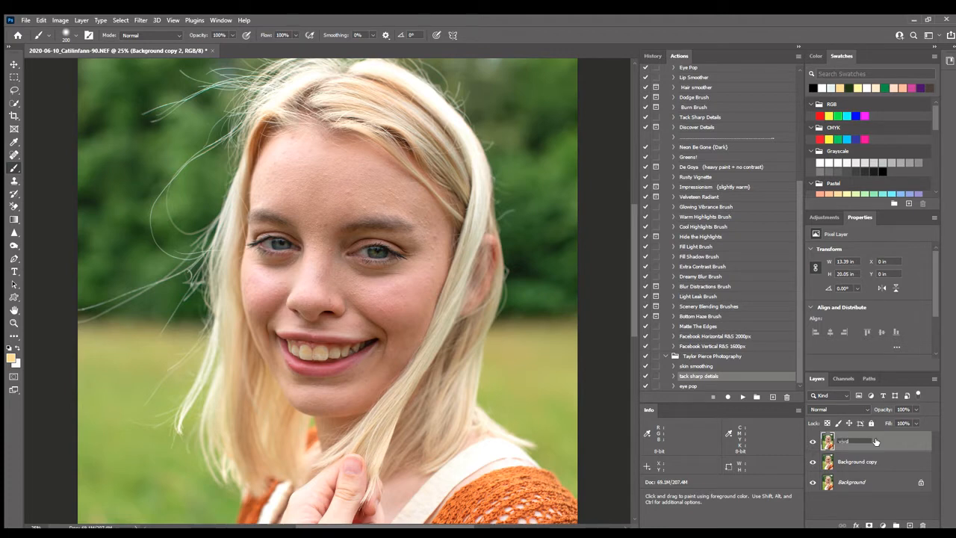
key(Return)
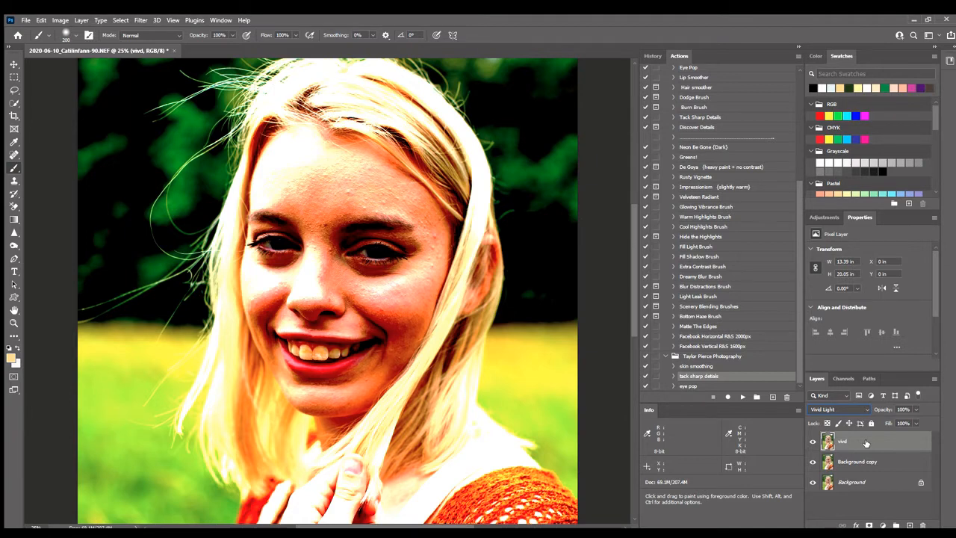
key(ctrl+i)
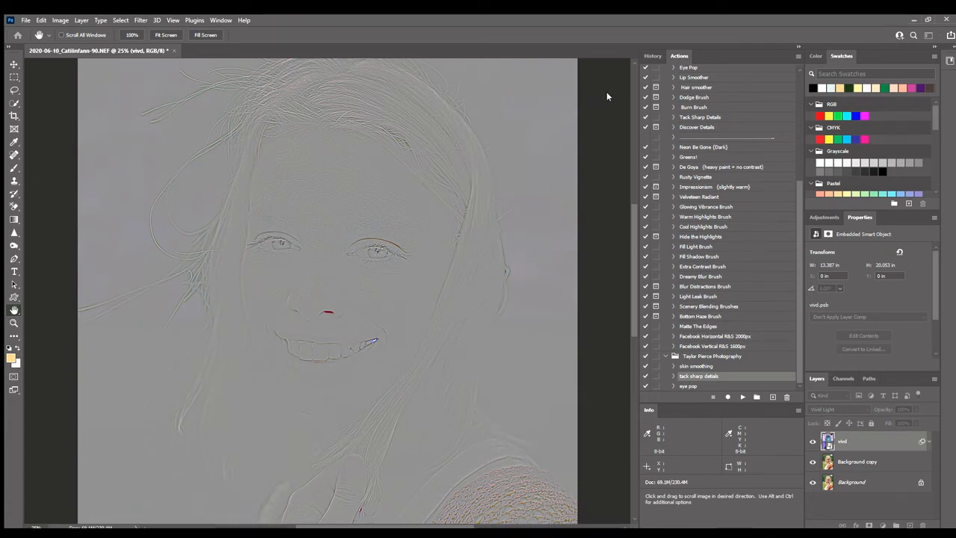
Apply a Gaussian Blur smart filter to the vivd layer, checking the fine detail around the eyes.
scroll(325, 252, up, 3)
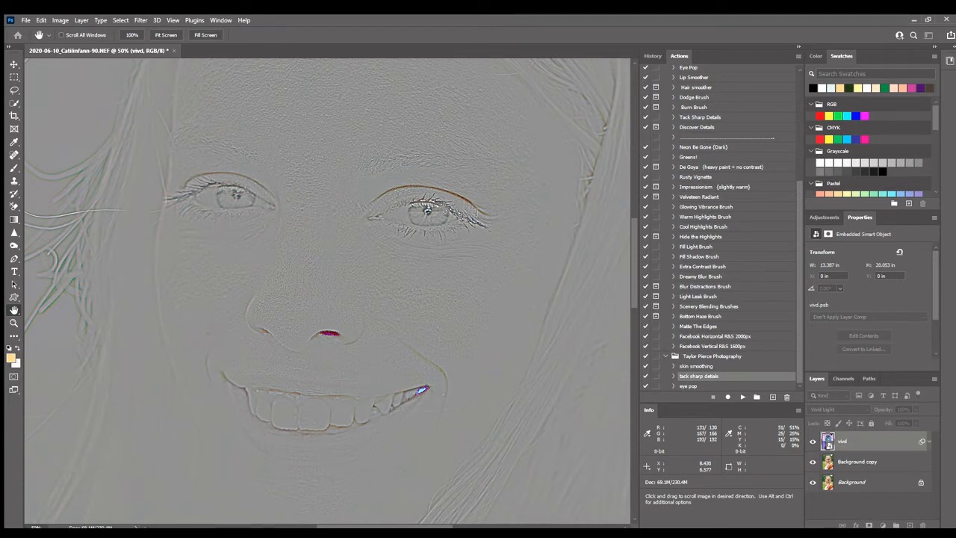
drag(484, 228, 482, 228)
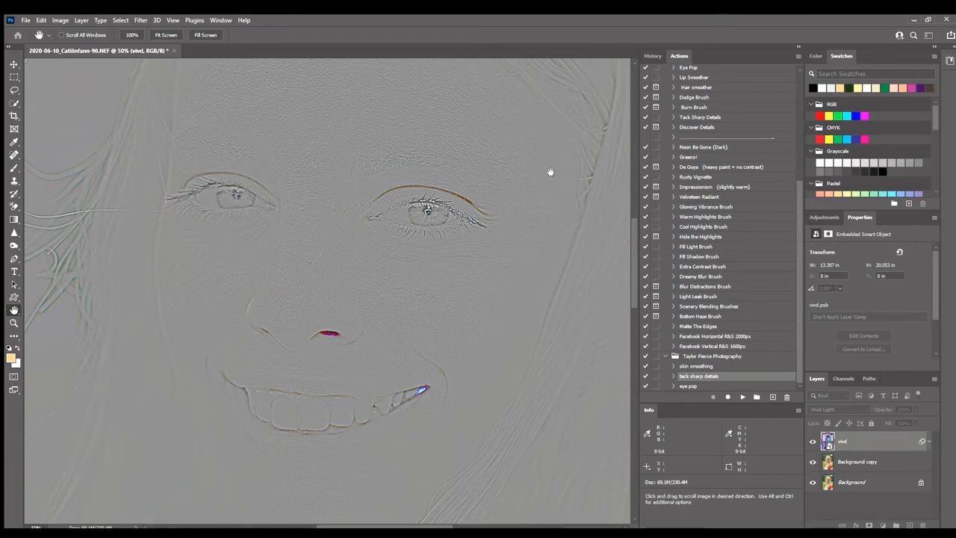
click(614, 94)
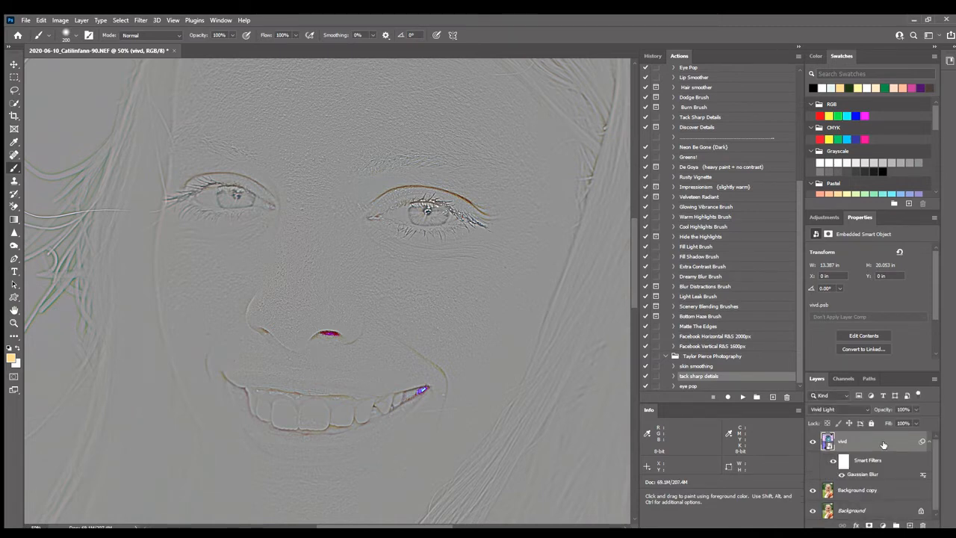
Group the vivd layer and Background copy under the name sharpening, and set the group's blend mode to Overlay.
ctrl+click(875, 490)
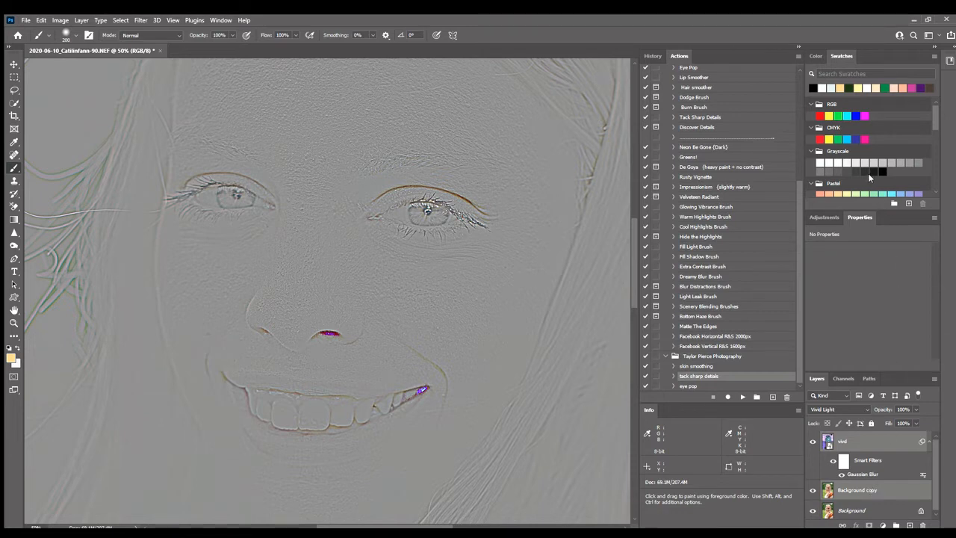
key(ctrl+e)
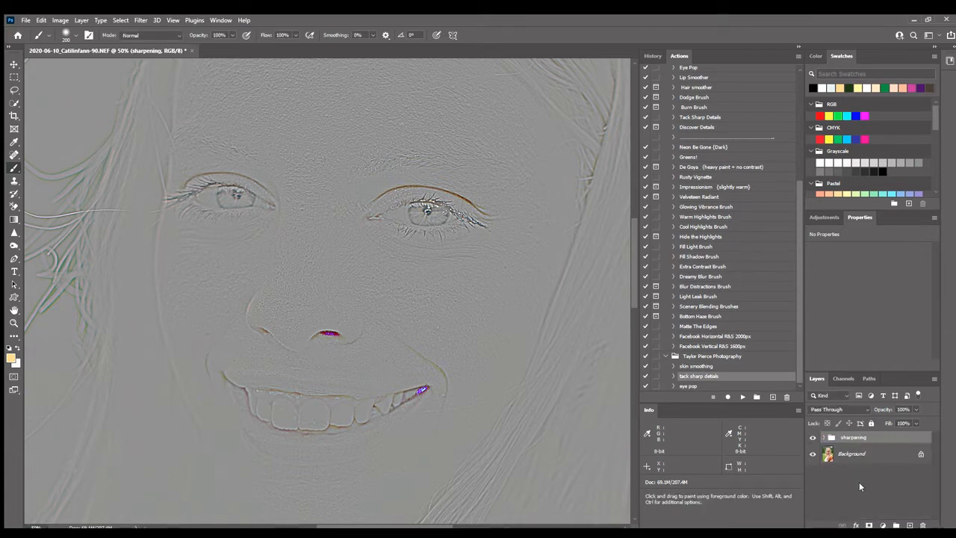
click(835, 402)
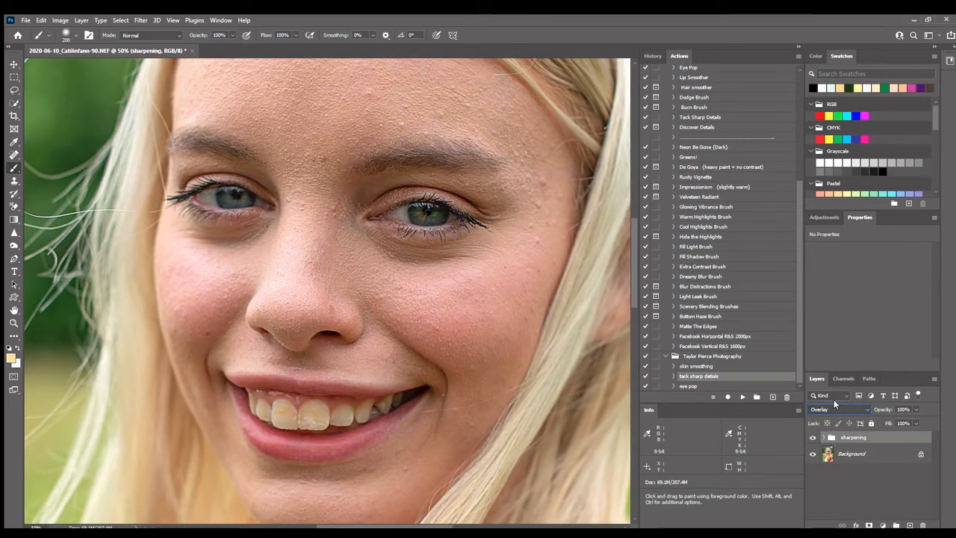
Compare the portrait with the sharpening group hidden and shown.
click(816, 438)
click(815, 438)
key(ctrl+minus)
key(ctrl+minus)
key(ctrl+minus)
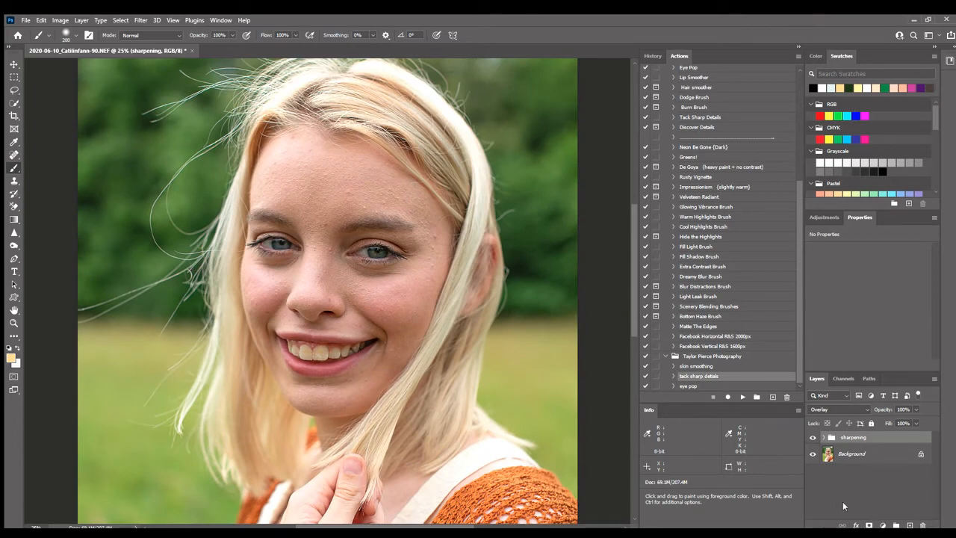
Add a layer mask to the sharpening group and invert it to black.
click(869, 525)
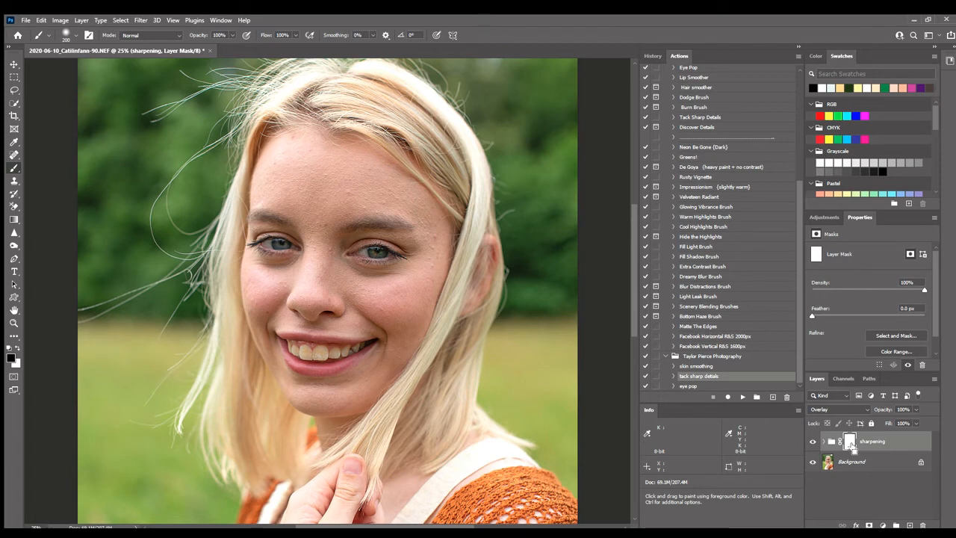
key(ctrl+i)
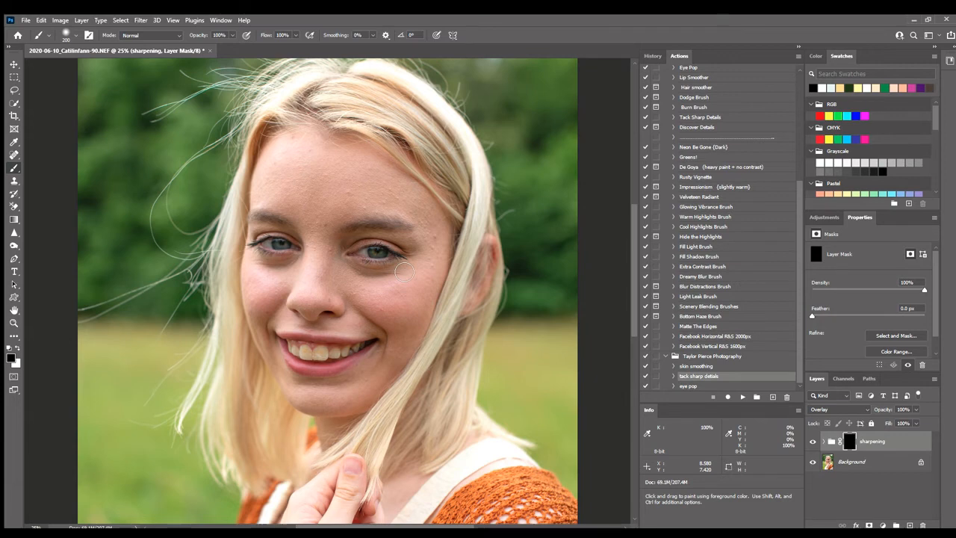
Paint white over both eyes on the sharpening group's mask, and reduce the brush opacity to 46%.
key(x)
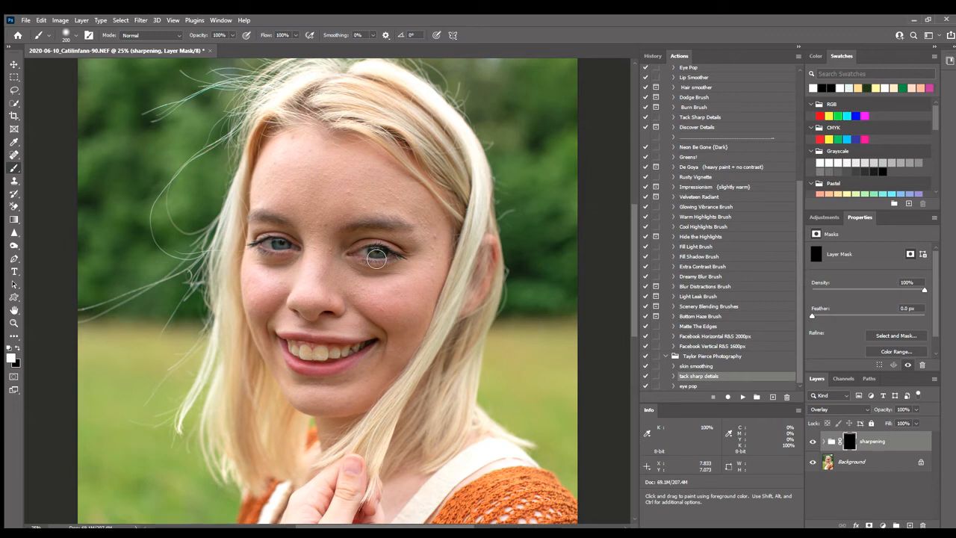
key(ctrl+plus)
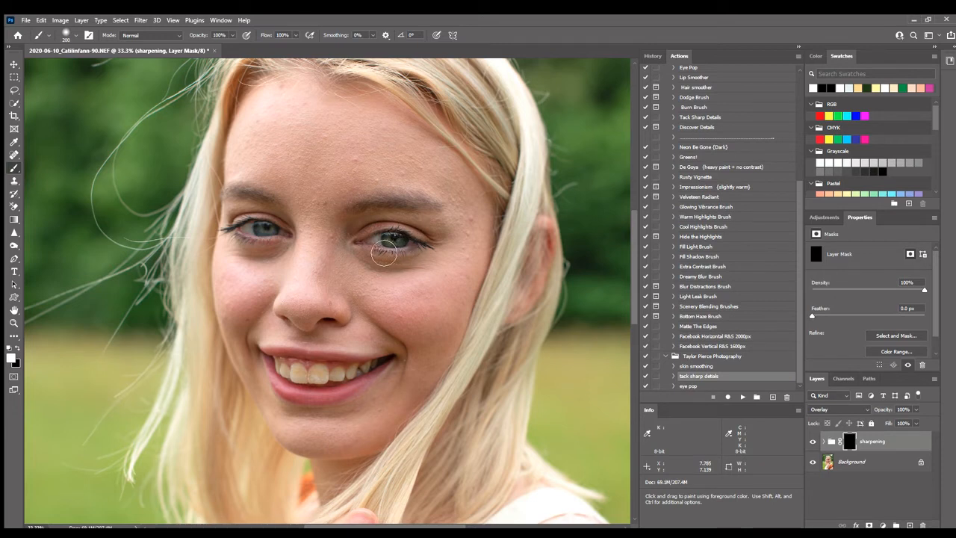
drag(426, 252, 423, 250)
mouse_move(281, 241)
mouse_down()
mouse_move(245, 240)
mouse_move(287, 240)
mouse_up()
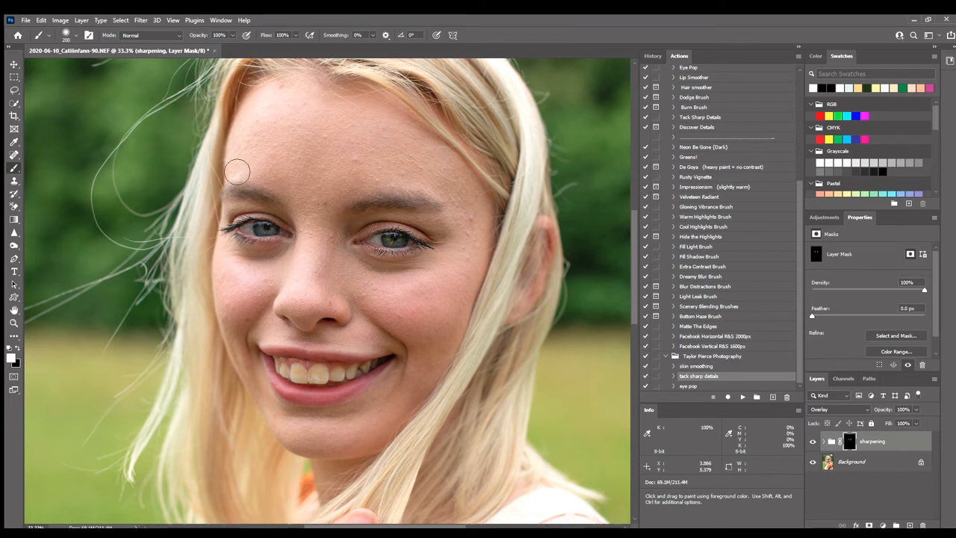
click(231, 35)
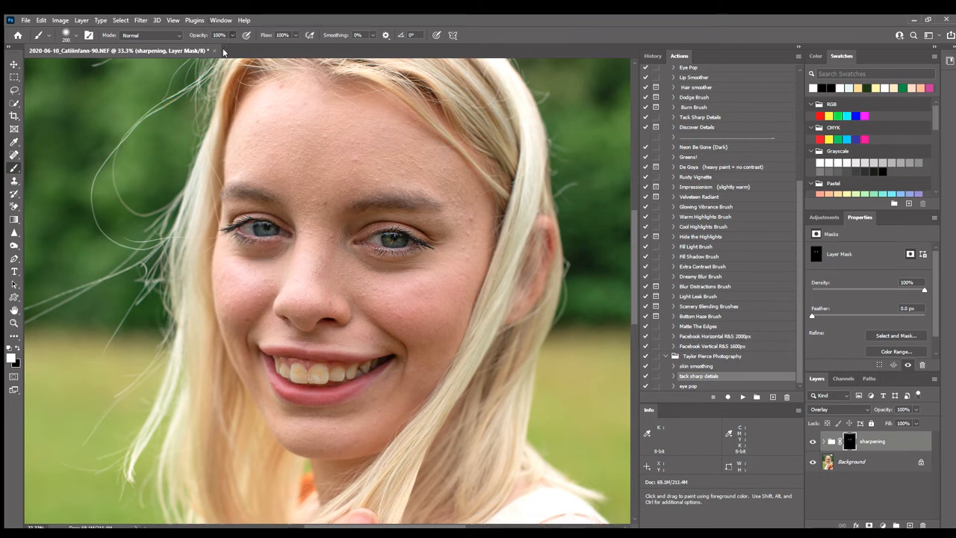
click(207, 45)
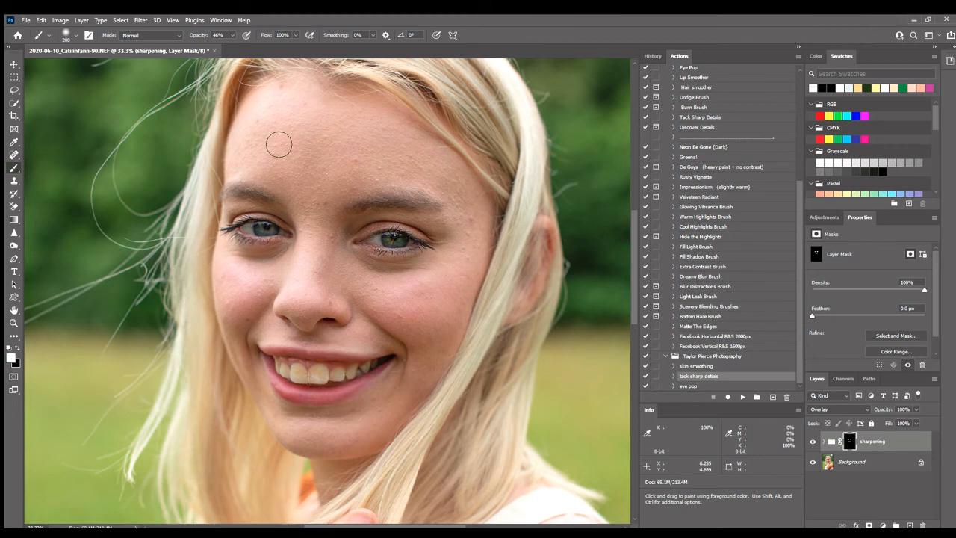
Check the masked sharpening on the whole portrait and on the face by hiding and showing the group.
key(ctrl+minus)
key(ctrl+minus)
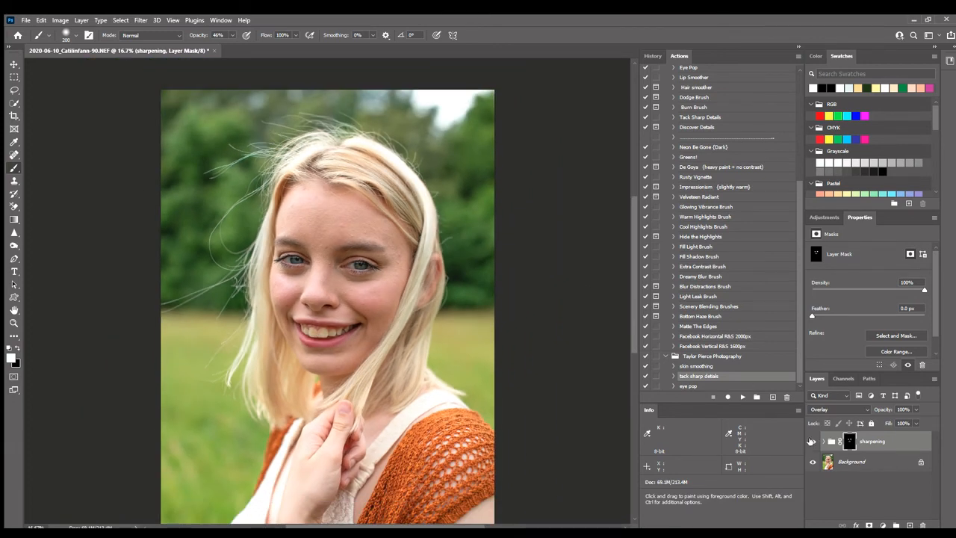
click(813, 441)
click(813, 441)
click(813, 441)
click(813, 442)
scroll(345, 277, up, 2)
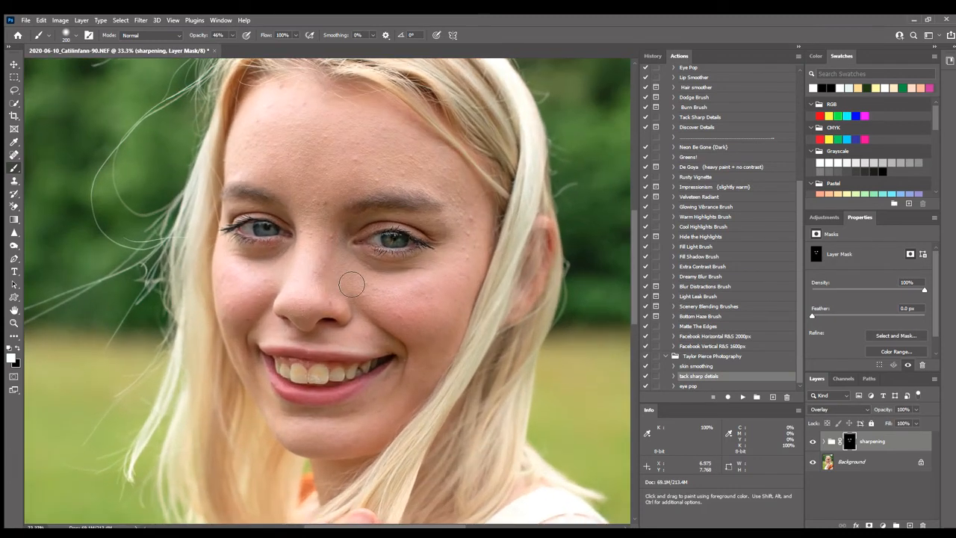
click(813, 442)
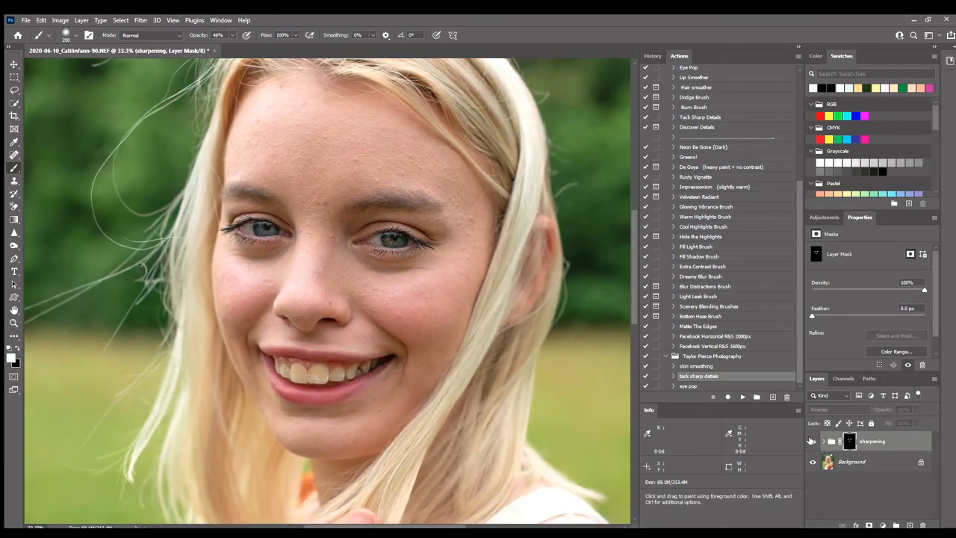
click(813, 441)
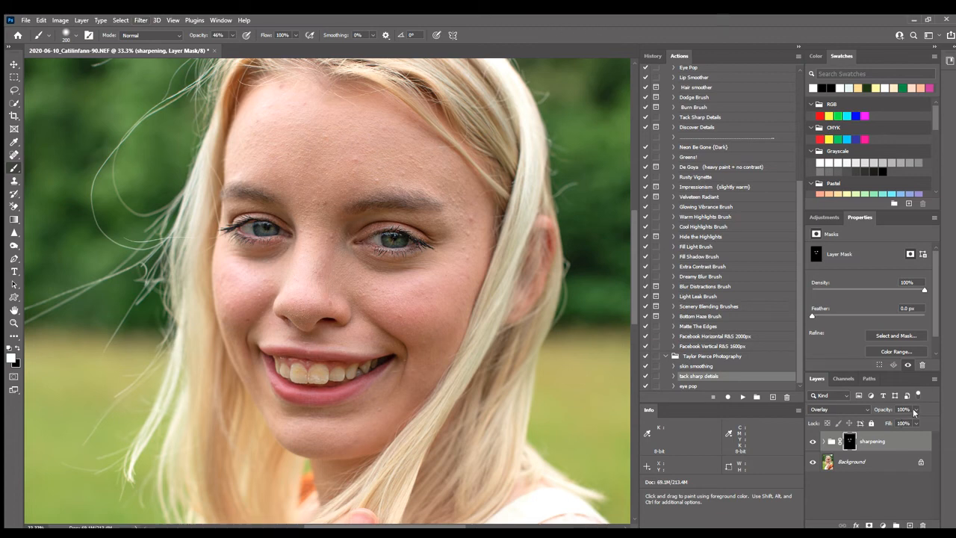
Lower the sharpening group's opacity and compare the portrait with and without the effect.
drag(914, 417, 889, 421)
click(855, 478)
click(814, 442)
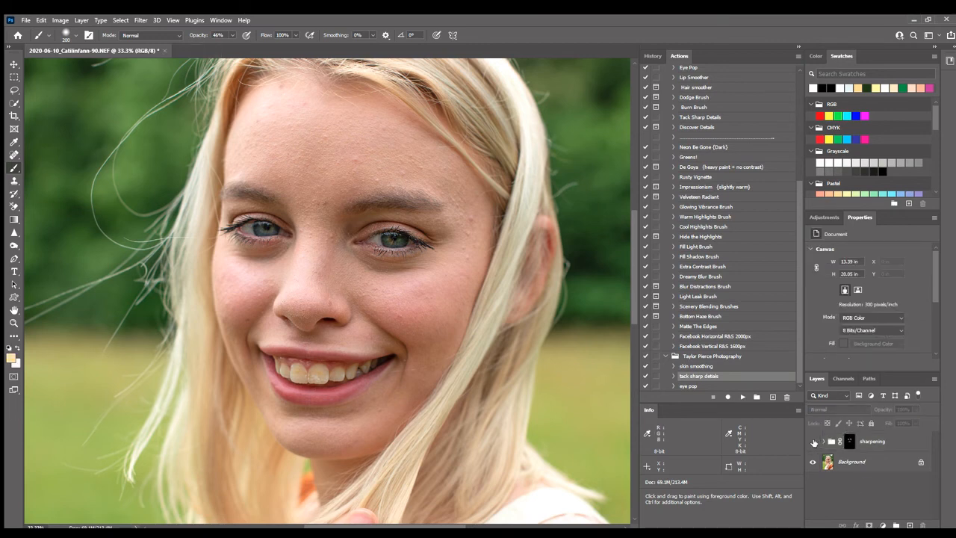
click(812, 441)
key(ctrl+minus)
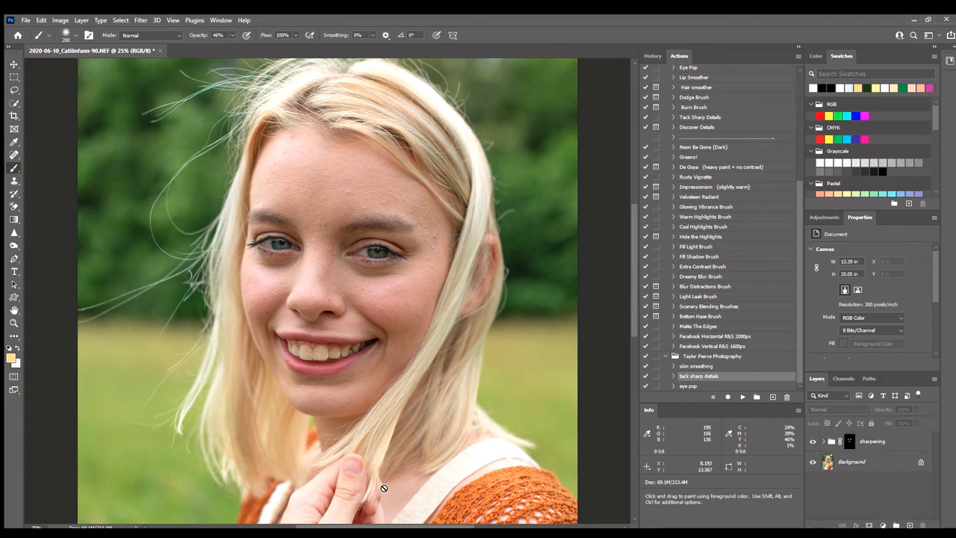
key(ctrl+minus)
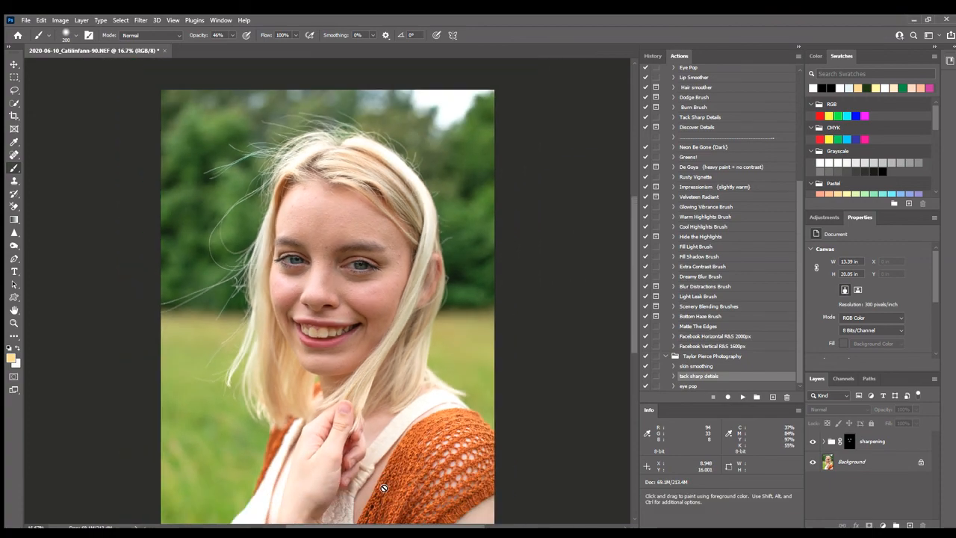